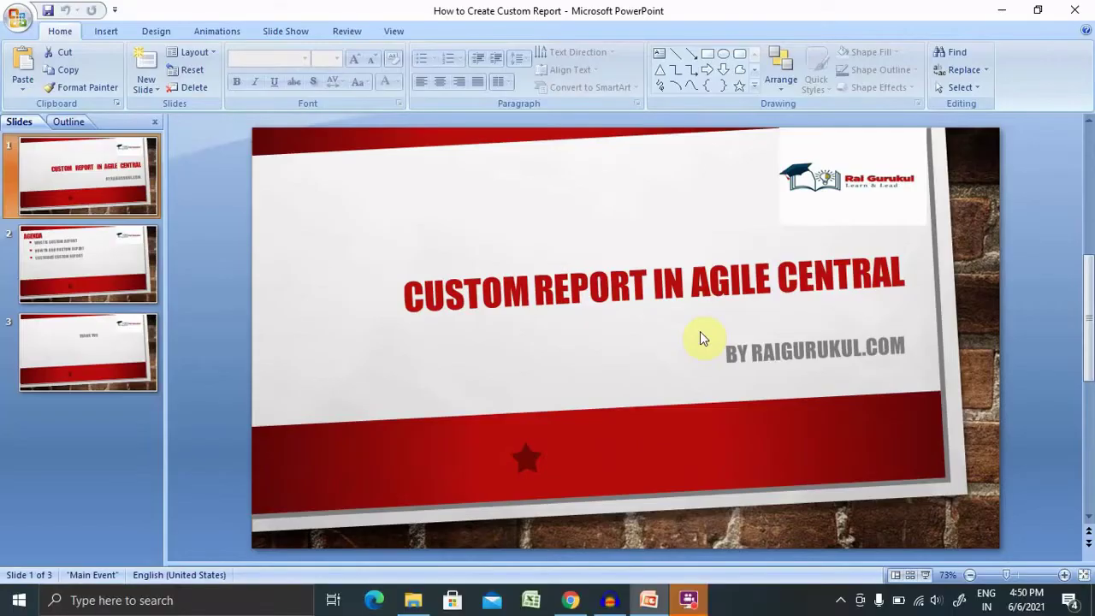
{"action": "left_click", "coordinate": [569, 601]}
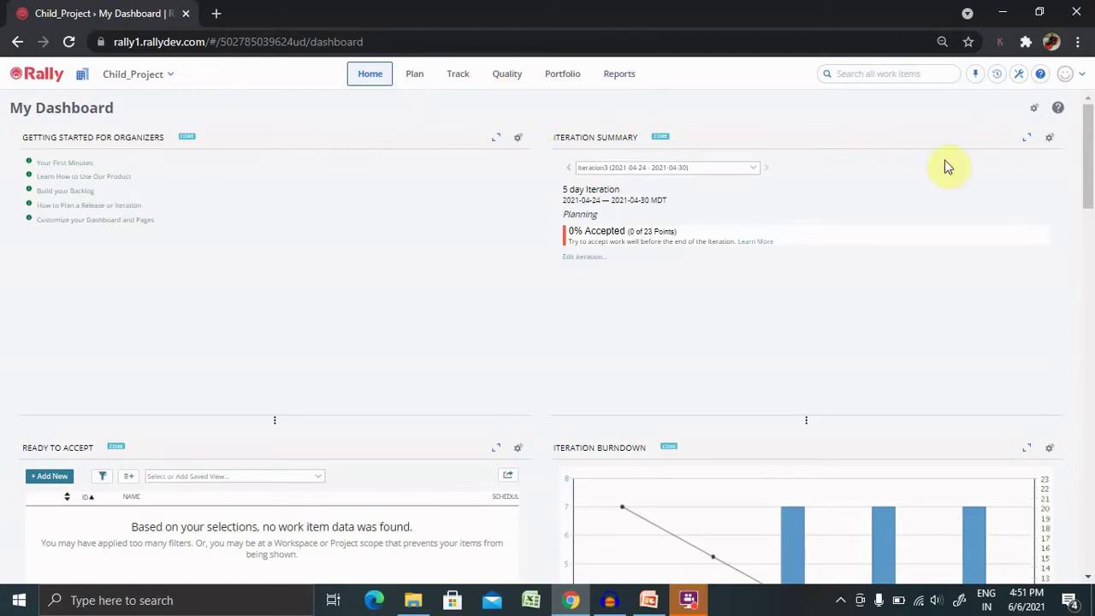
Add the Custom Board app to the dashboard via an app catalog search for 'custom'
{"action": "left_click", "coordinate": [1034, 109]}
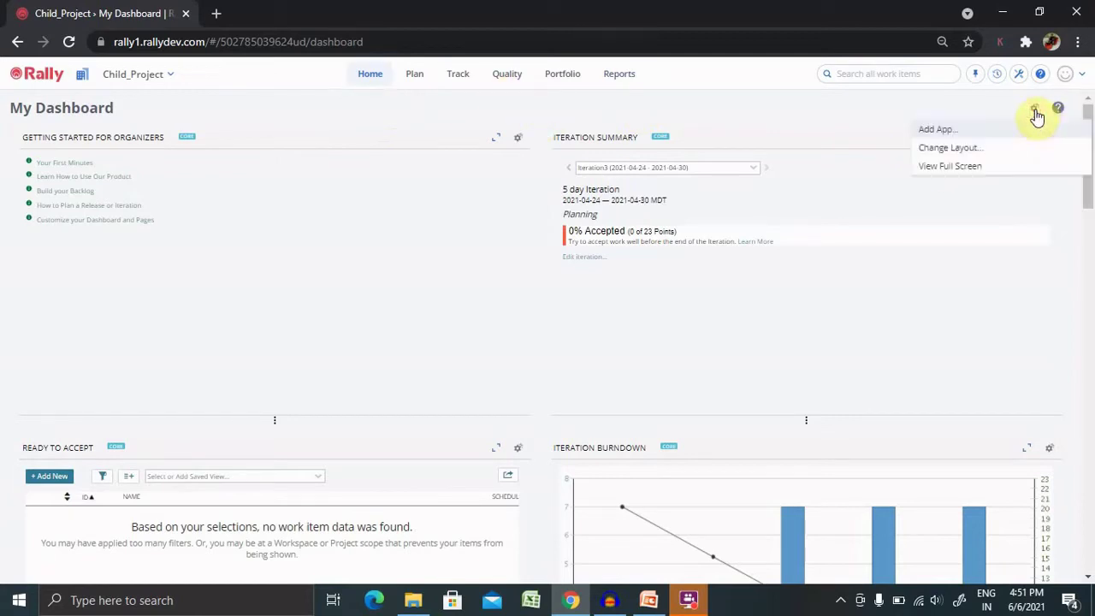
{"action": "left_click", "coordinate": [958, 130]}
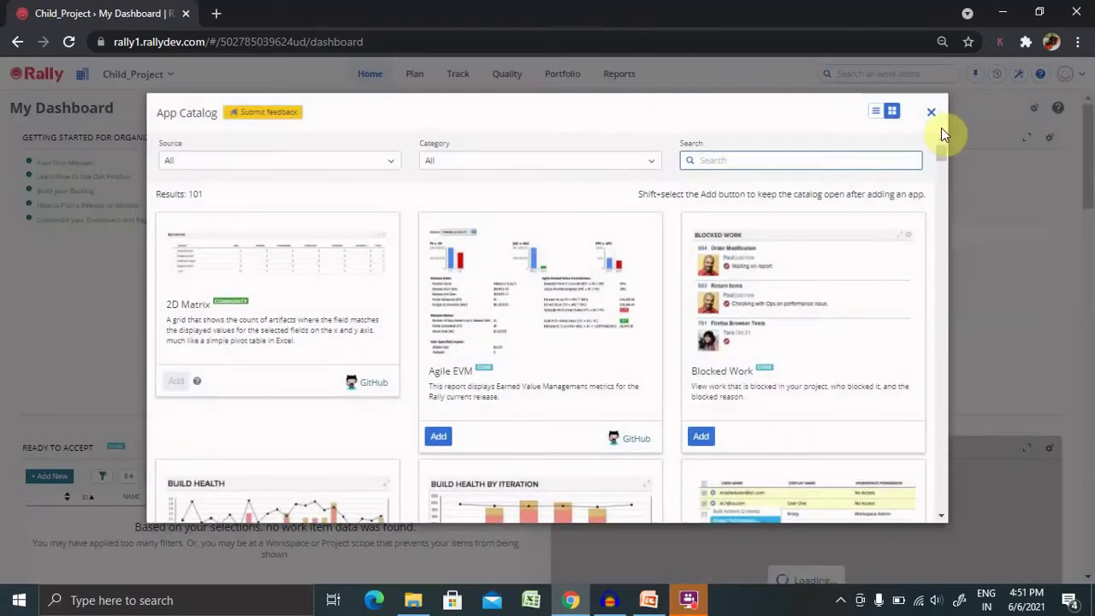
{"action": "left_click", "coordinate": [882, 159]}
{"action": "type", "text": "custom"}
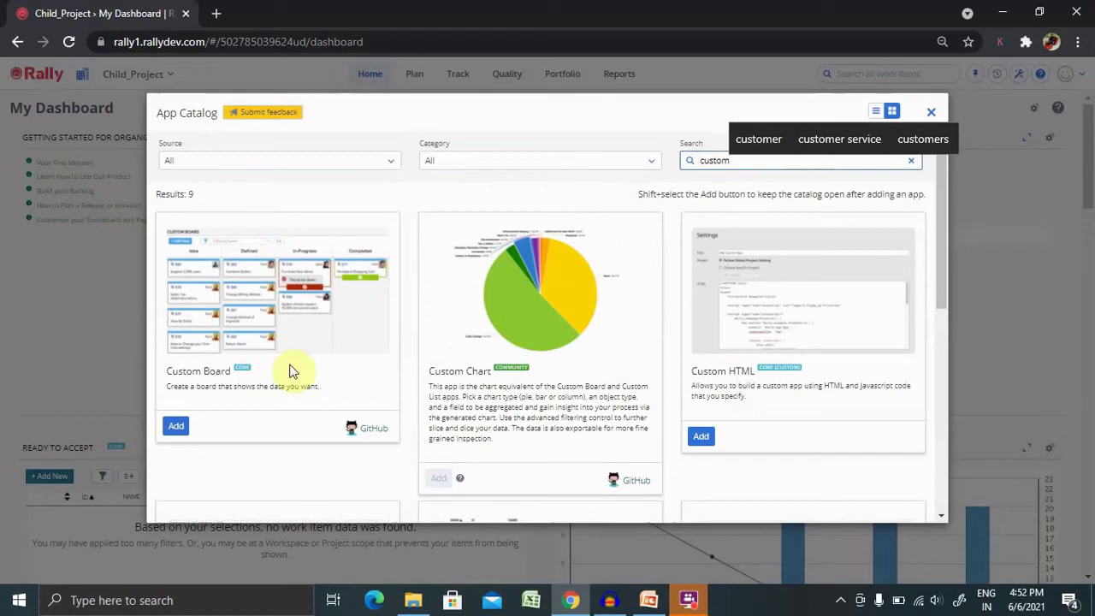
{"action": "left_click", "coordinate": [176, 428]}
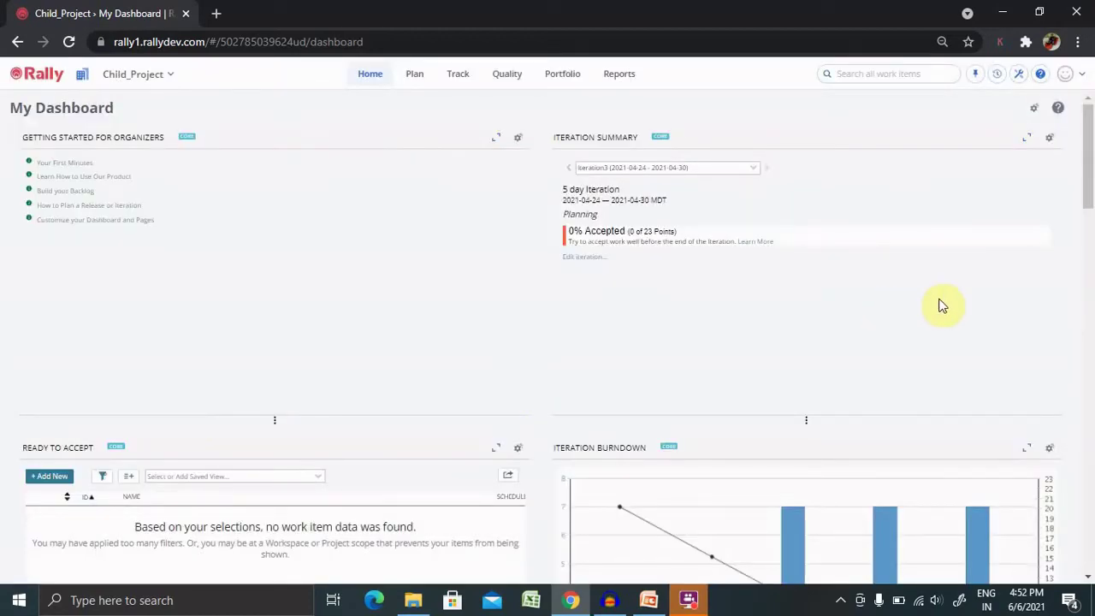
Open the settings of the new Custom Board
{"action": "left_click_drag", "start_coordinate": [1089, 171], "coordinate": [1090, 517]}
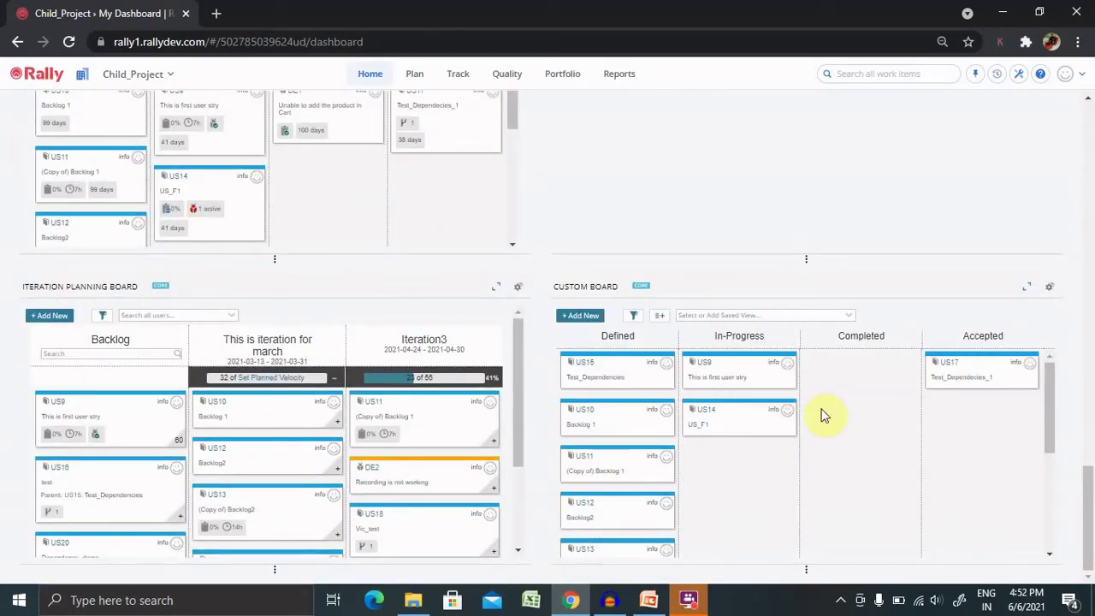
{"action": "left_click", "coordinate": [1049, 287]}
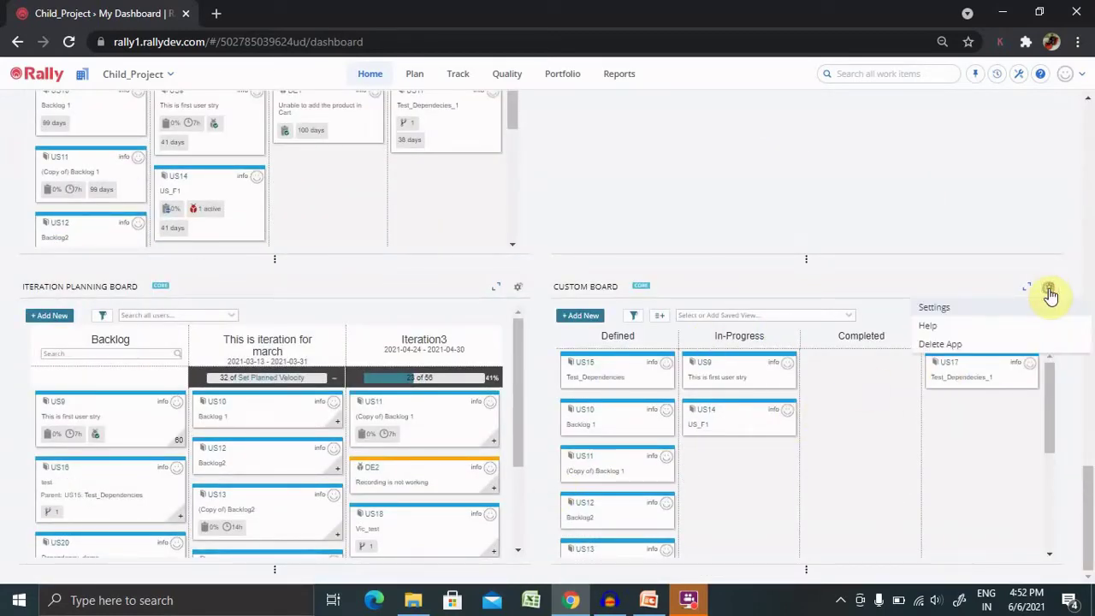
{"action": "left_click", "coordinate": [936, 308]}
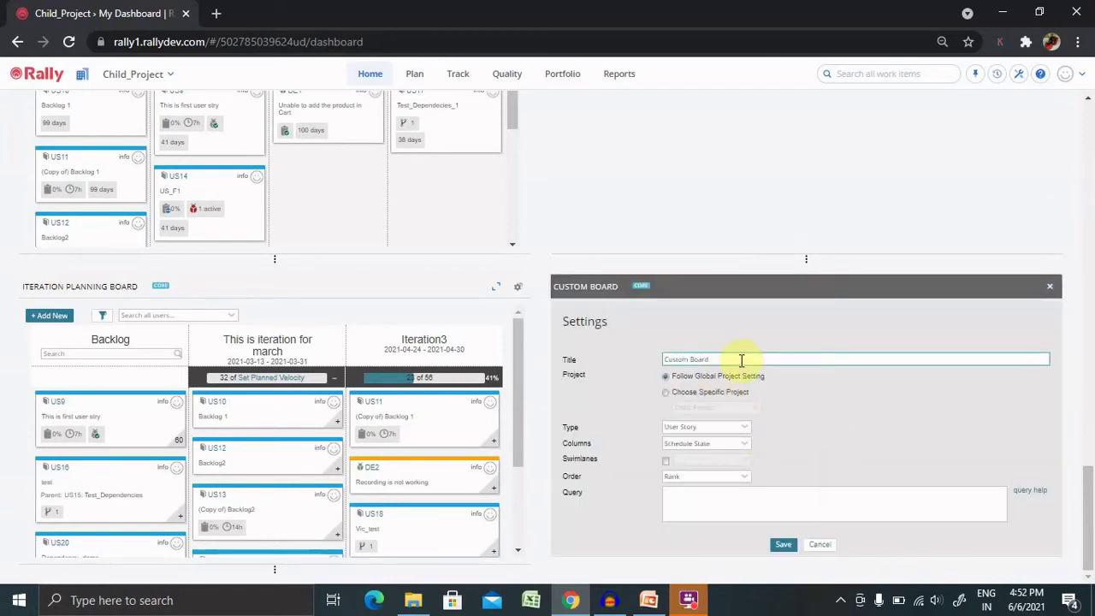
Rename the board title from Custom Board to 'Roam Risk'
{"action": "left_click", "coordinate": [741, 360]}
{"action": "key", "text": "BackSpace"}
{"action": "key", "text": "BackSpace"}
{"action": "key", "text": "BackSpace"}
{"action": "key", "text": "BackSpace"}
{"action": "key", "text": "BackSpace"}
{"action": "key", "text": "BackSpace"}
{"action": "key", "text": "BackSpace"}
{"action": "key", "text": "BackSpace"}
{"action": "key", "text": "BackSpace"}
{"action": "key", "text": "BackSpace"}
{"action": "key", "text": "BackSpace"}
{"action": "key", "text": "BackSpace"}
{"action": "type", "text": "Roam T"}
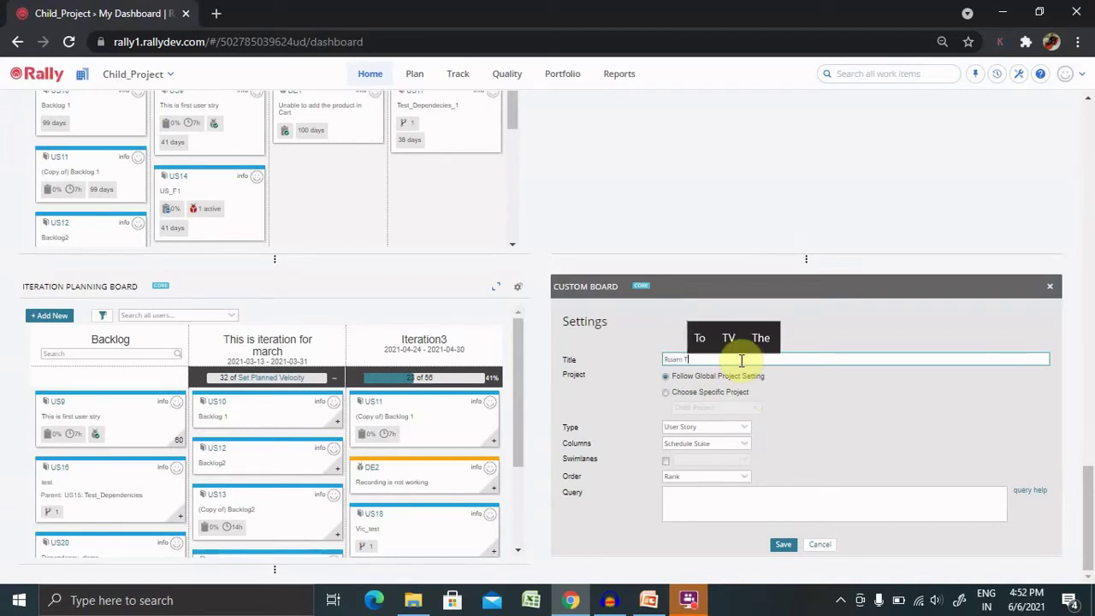
{"action": "key", "text": "BackSpace"}
{"action": "type", "text": "Risk"}
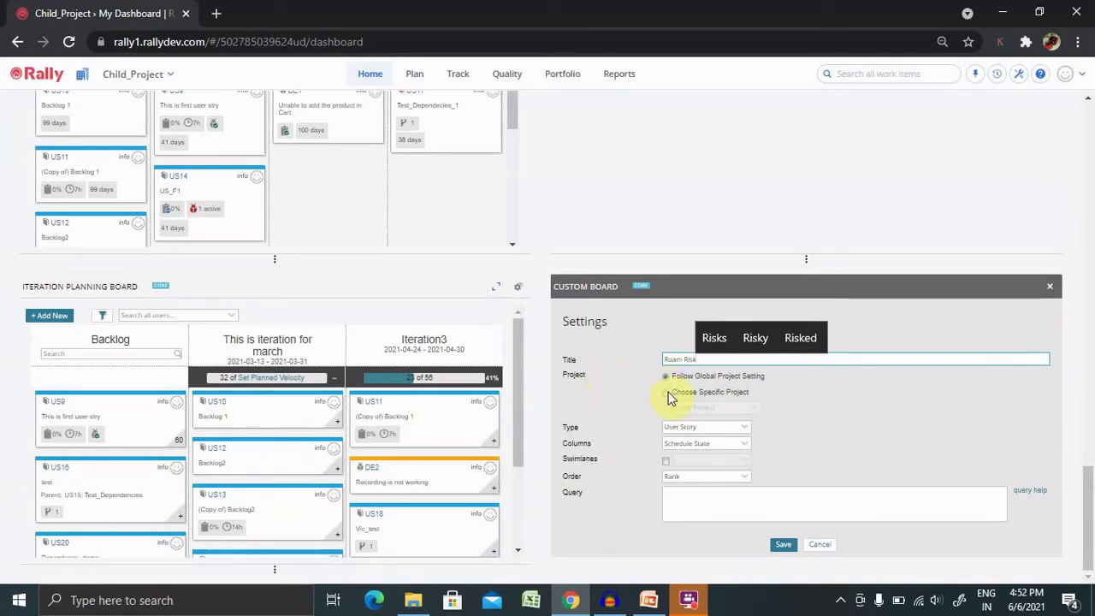
Set the board type to Risk and its columns to Response, leaving the query empty
{"action": "left_click", "coordinate": [734, 429]}
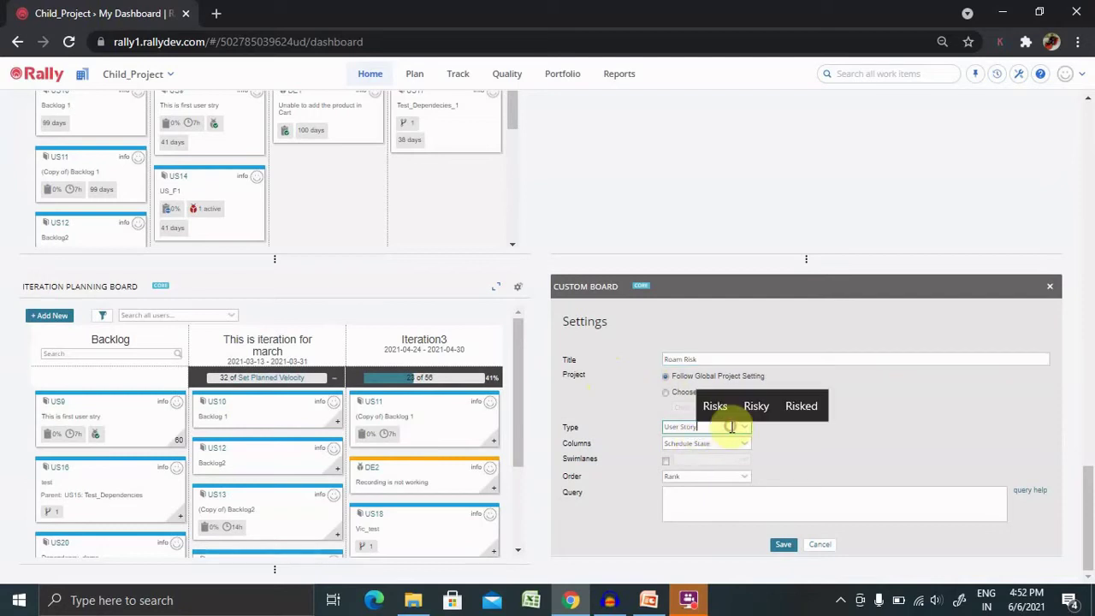
{"action": "left_click", "coordinate": [746, 428]}
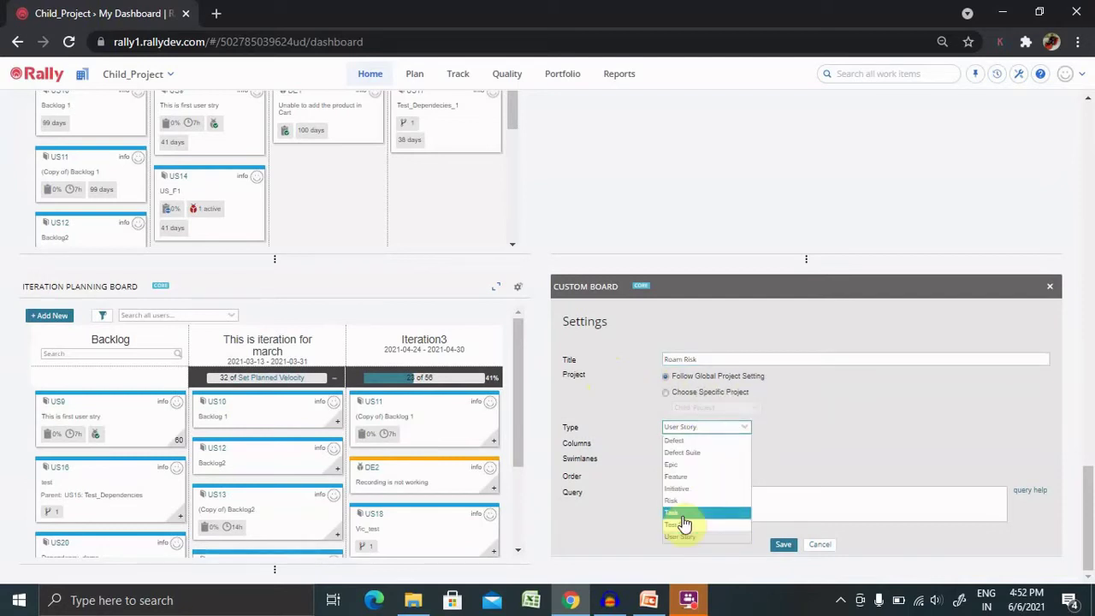
{"action": "left_click", "coordinate": [674, 501]}
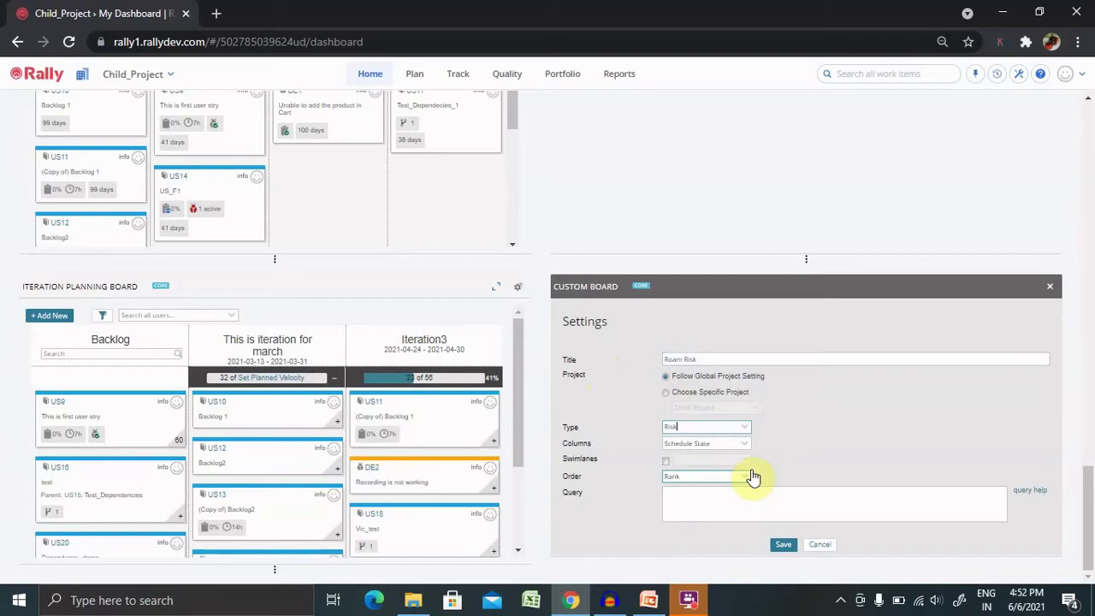
{"action": "left_click", "coordinate": [750, 357]}
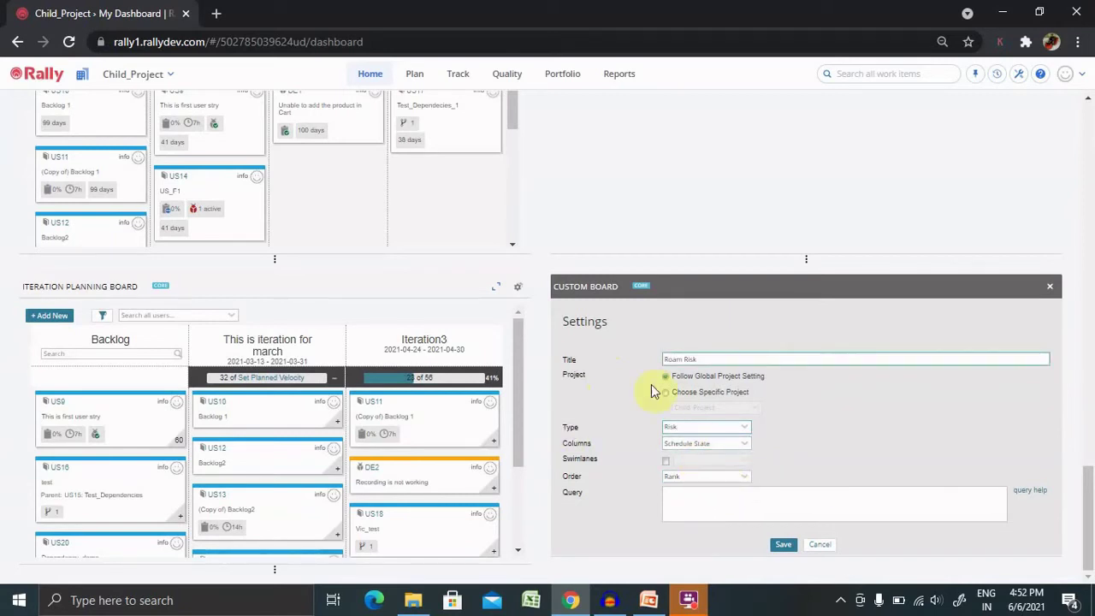
{"action": "left_click", "coordinate": [745, 445]}
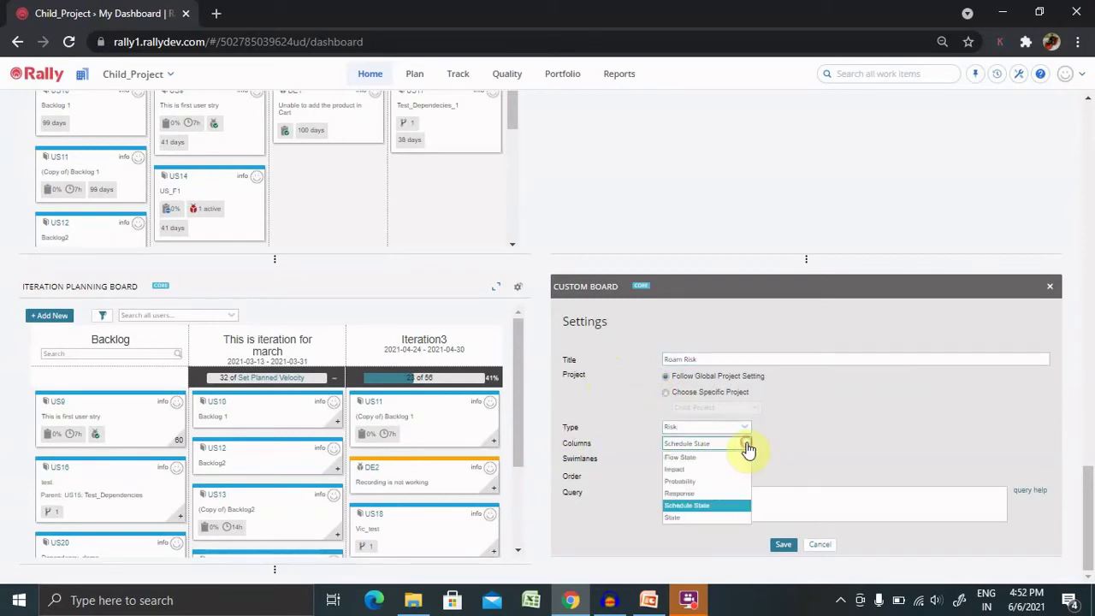
{"action": "left_click", "coordinate": [701, 496]}
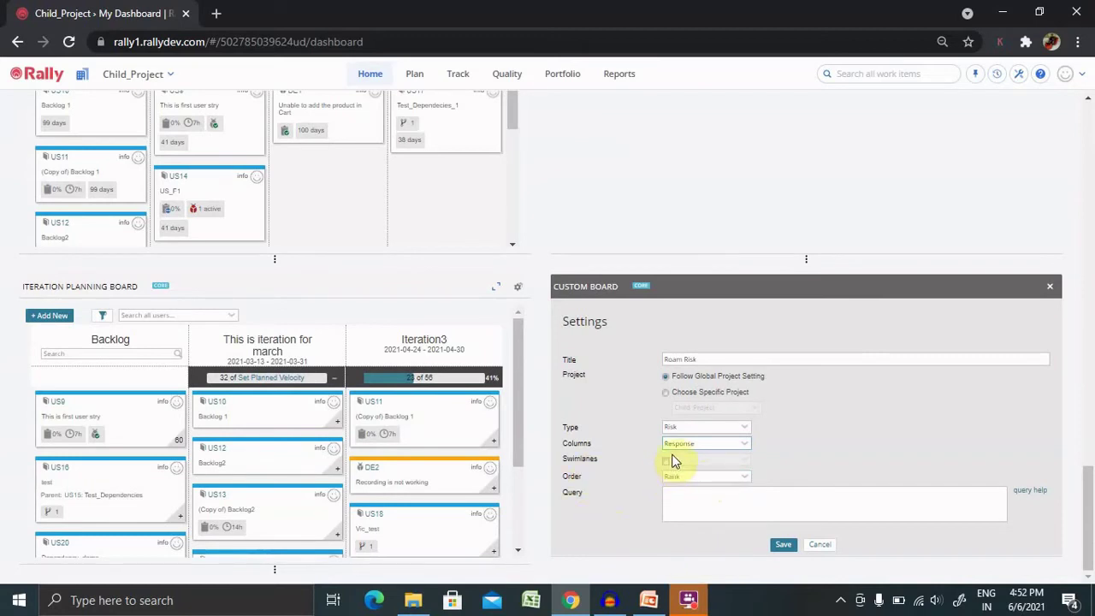
{"action": "left_click", "coordinate": [702, 507]}
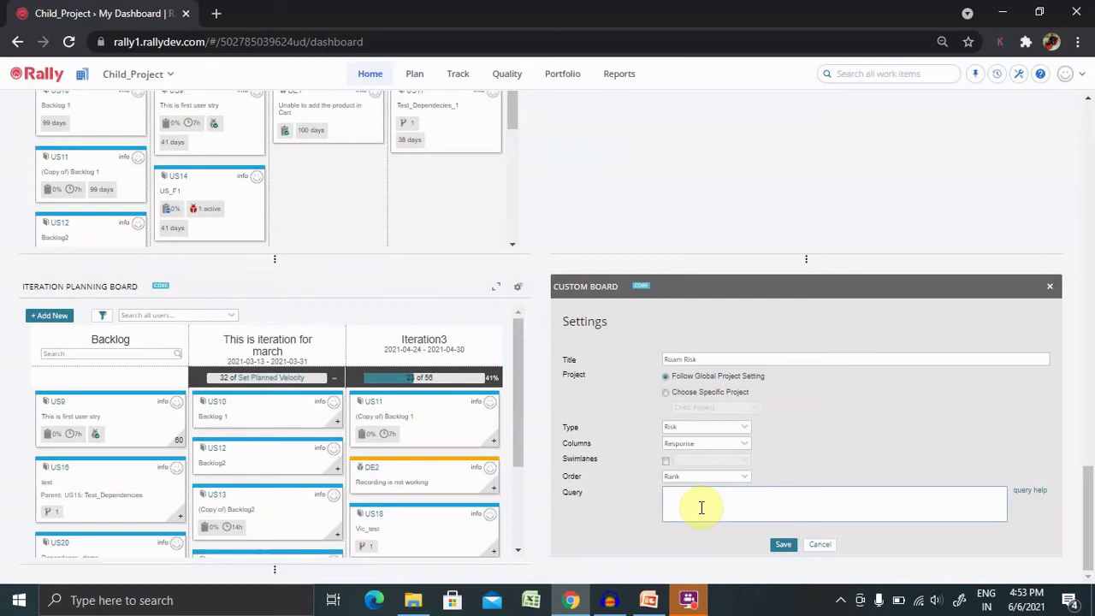
Save the Roam Risk settings, showing RI2 under None and RI1 under Owned
{"action": "left_click", "coordinate": [787, 548]}
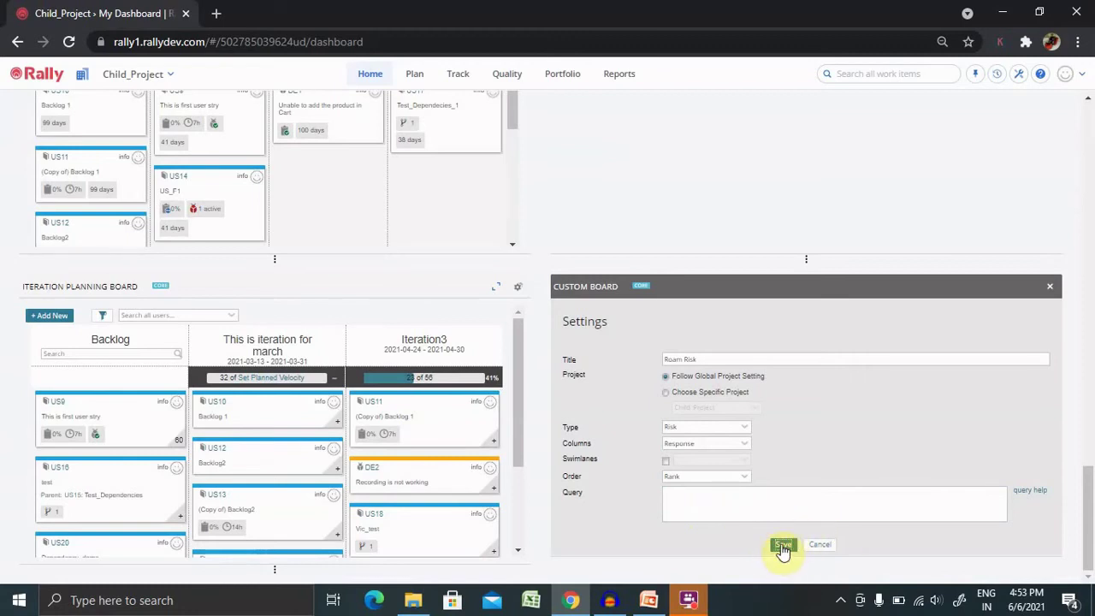
{"action": "left_click", "coordinate": [782, 546]}
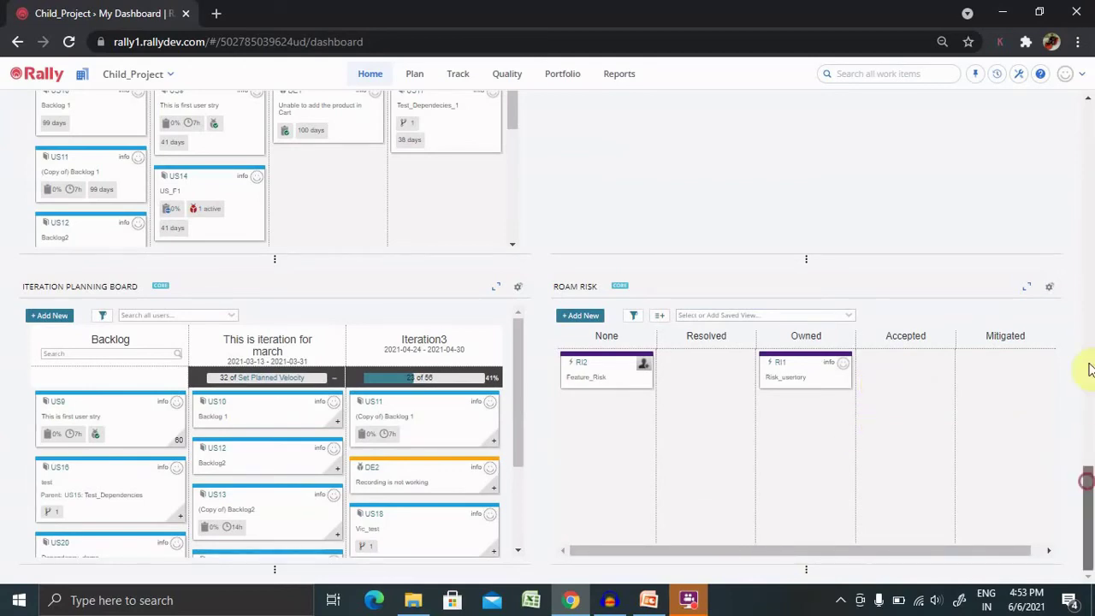
{"action": "left_click_drag", "start_coordinate": [1090, 368], "coordinate": [1090, 120]}
{"action": "key", "text": "super+c"}
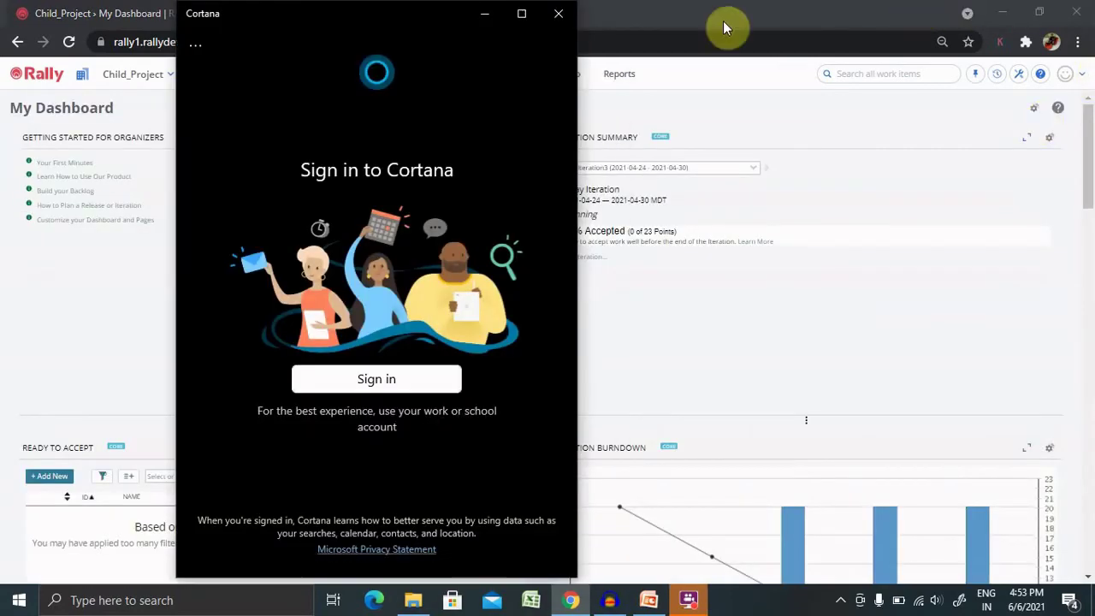
Go to Reports > Custom Reports and start a new draft report
{"action": "left_click", "coordinate": [561, 18]}
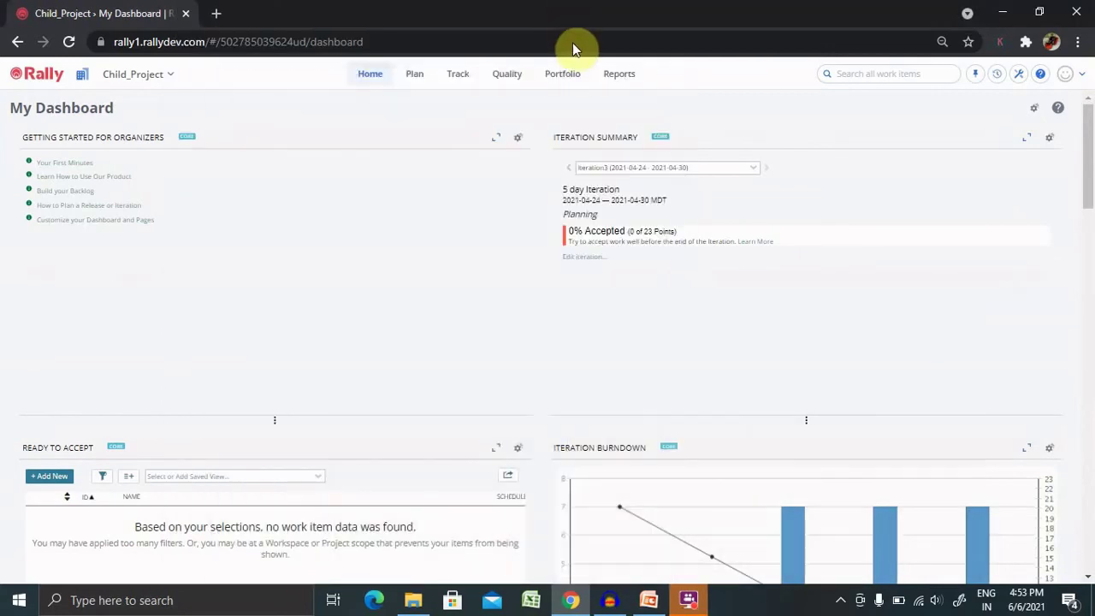
{"action": "left_click", "coordinate": [621, 76]}
{"action": "left_click", "coordinate": [656, 138]}
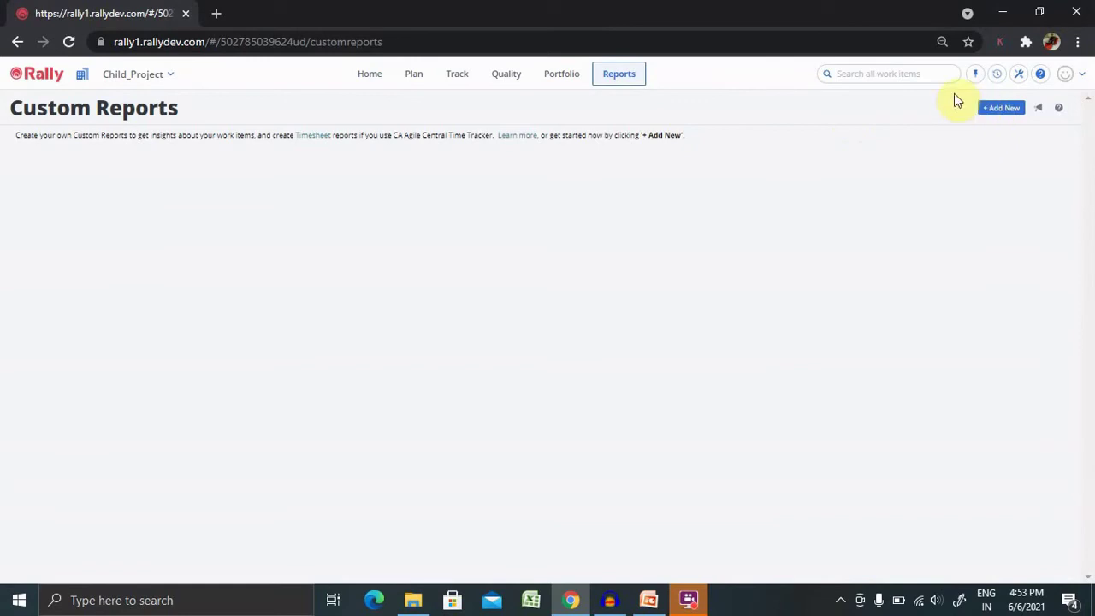
{"action": "left_click", "coordinate": [625, 75]}
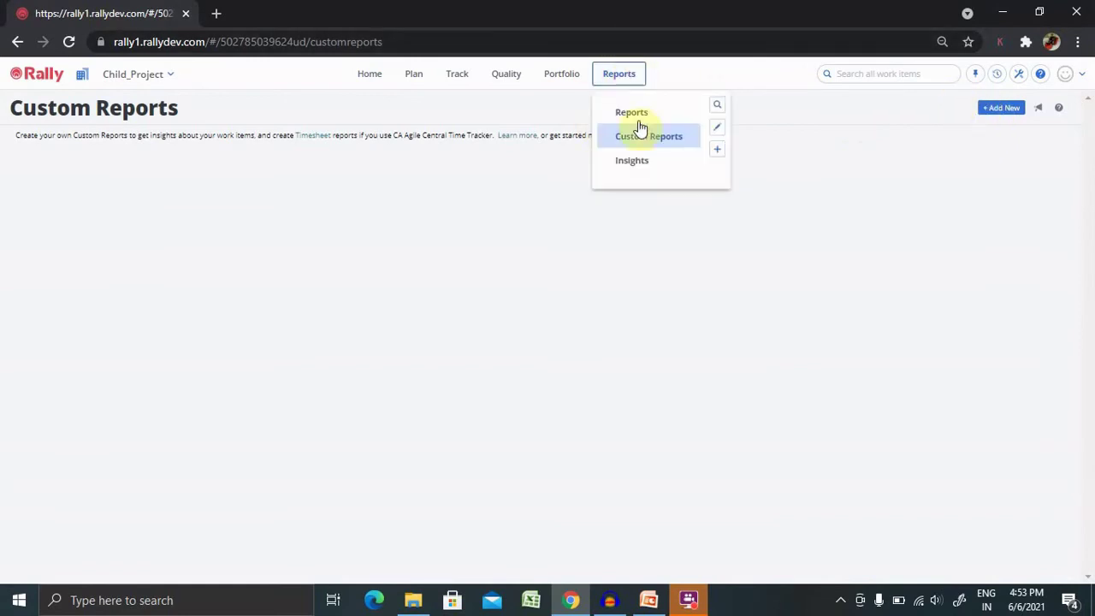
{"action": "left_click", "coordinate": [997, 108]}
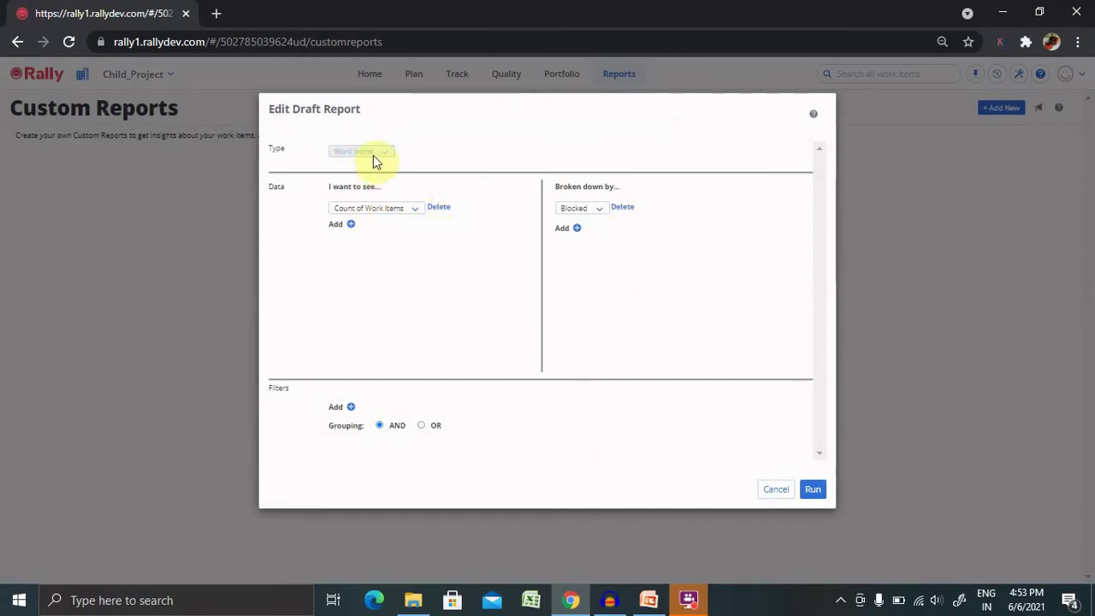
Run a report of Sum of Plan Estimate broken down by Creation Date
{"action": "left_click", "coordinate": [419, 213]}
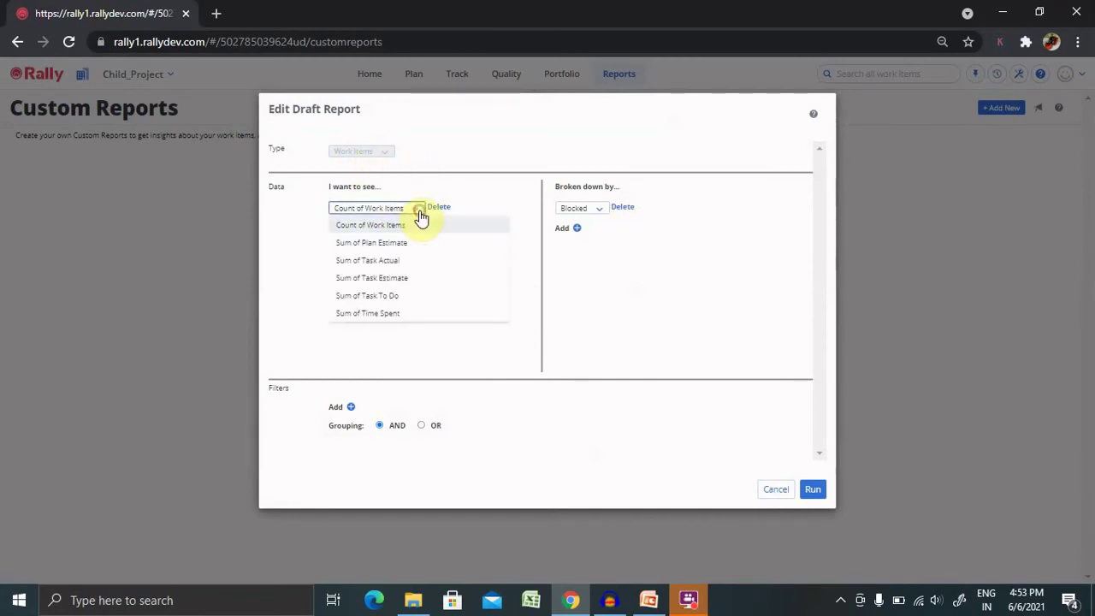
{"action": "left_click", "coordinate": [379, 246]}
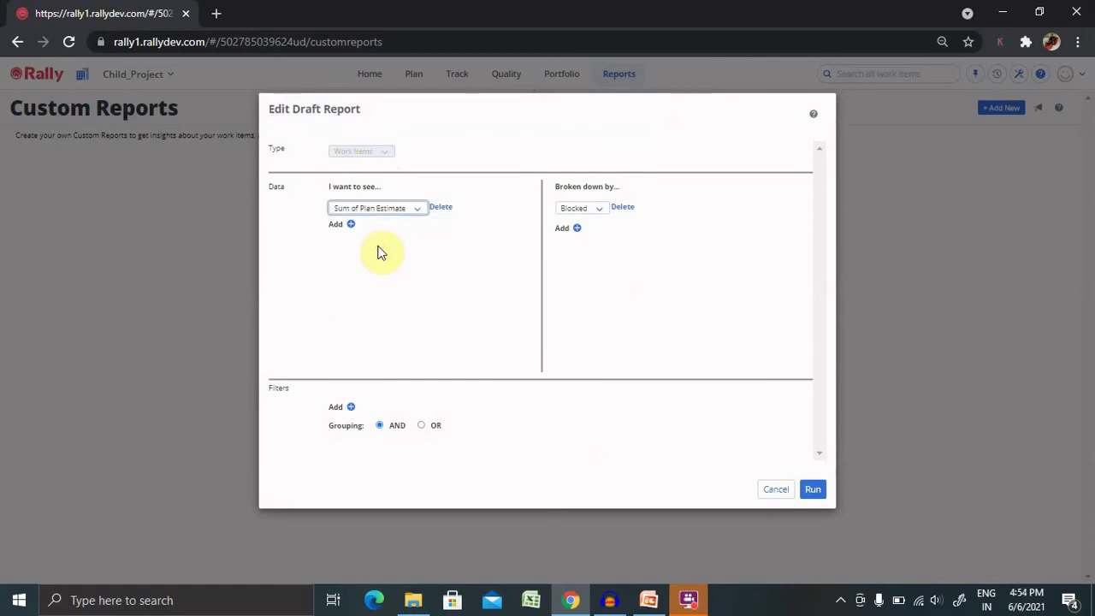
{"action": "left_click", "coordinate": [600, 210]}
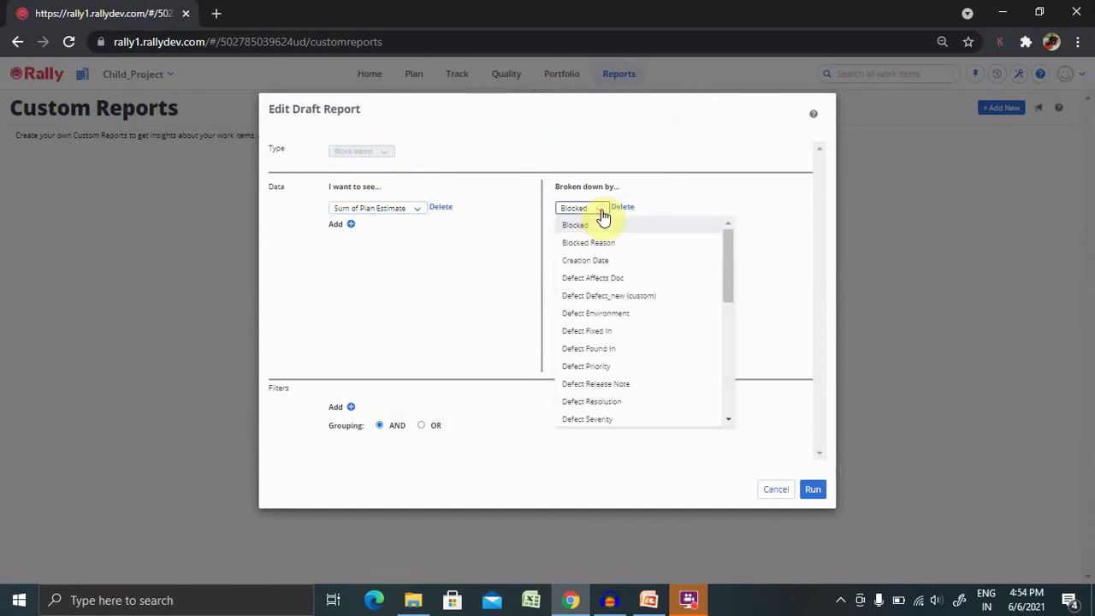
{"action": "left_click", "coordinate": [597, 261]}
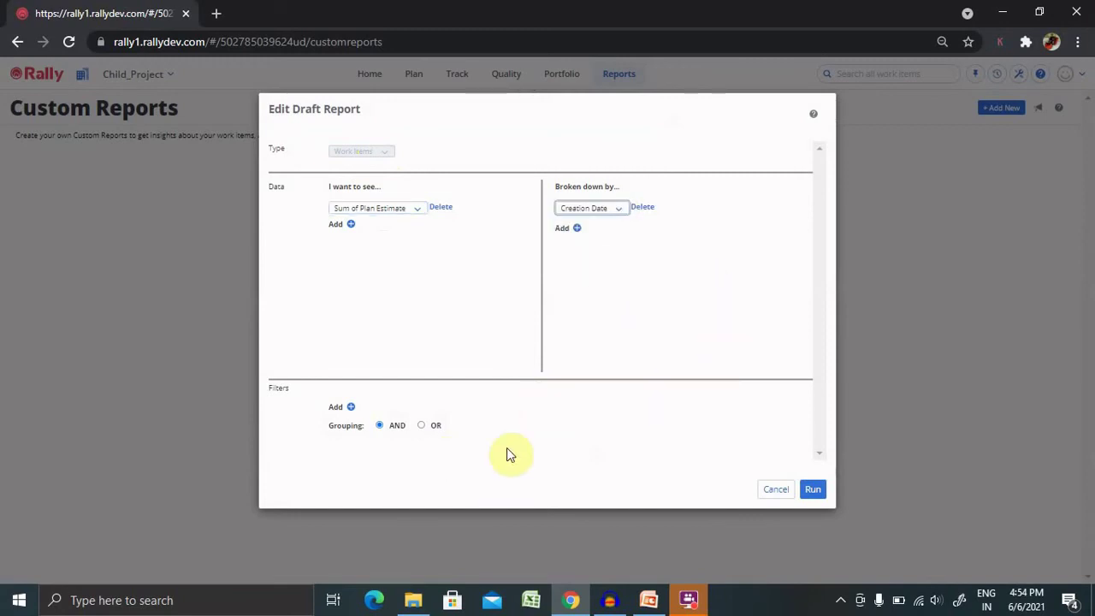
{"action": "left_click", "coordinate": [811, 491]}
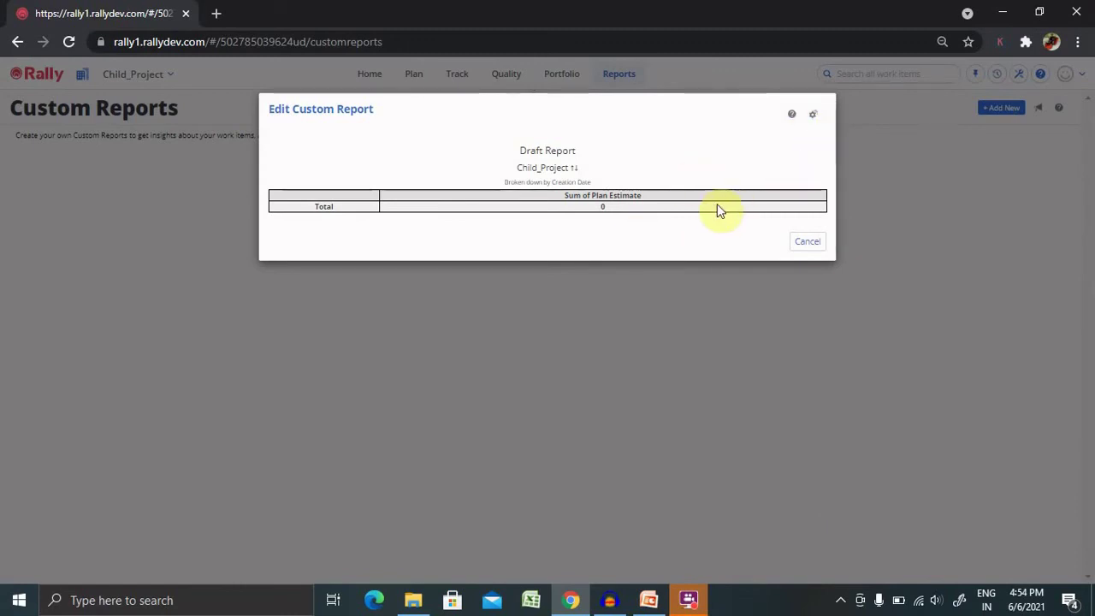
Show the report's Save, Print and Export as CSV options
{"action": "left_click", "coordinate": [813, 115]}
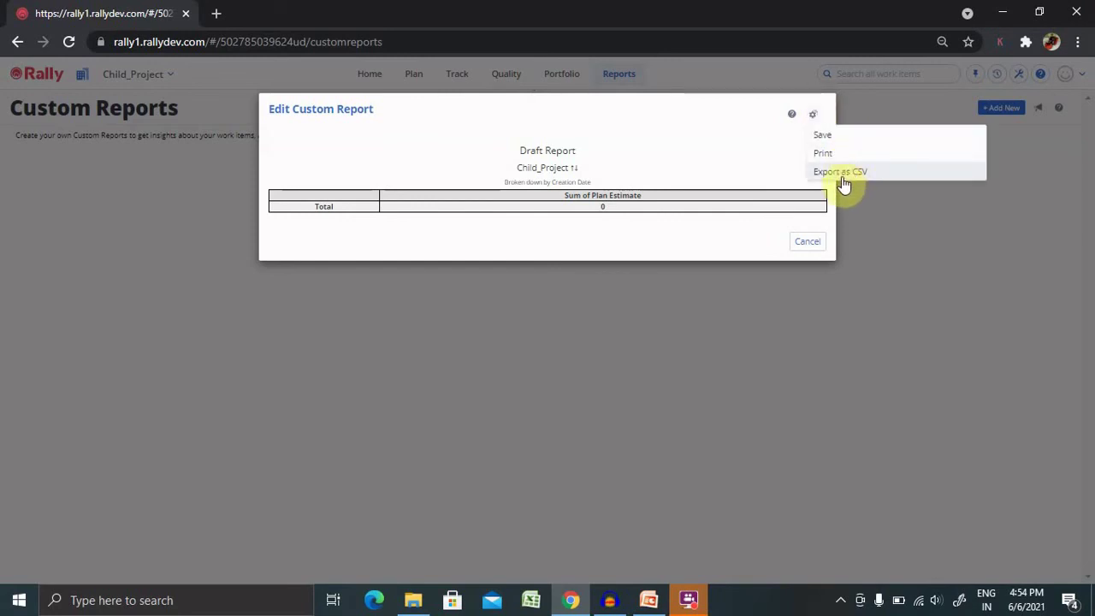